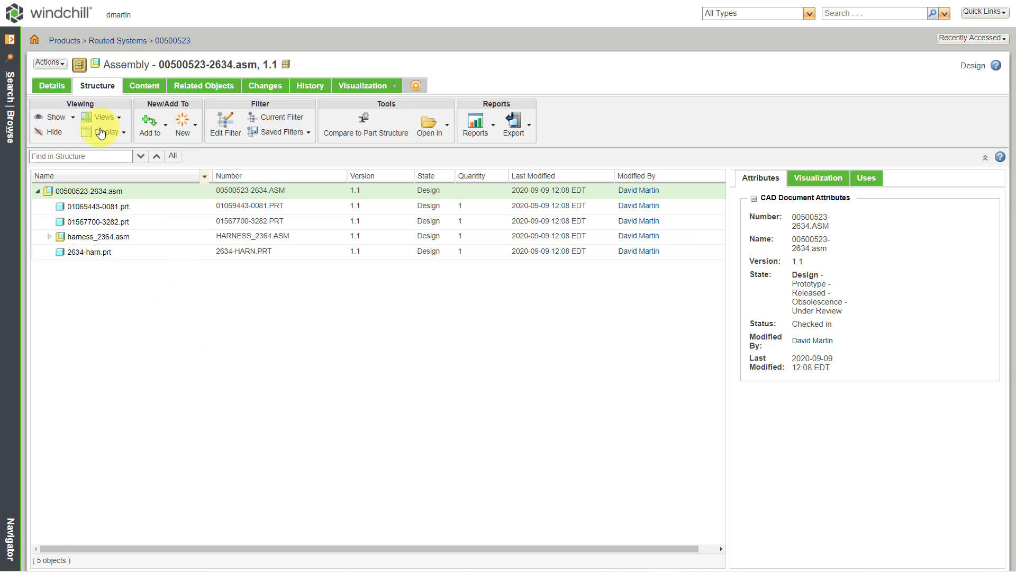
Start a subscription for the assembly 00500523-2634.asm and name it "Drone Cable Harness".
{"action": "left_click", "coordinate": [55, 69]}
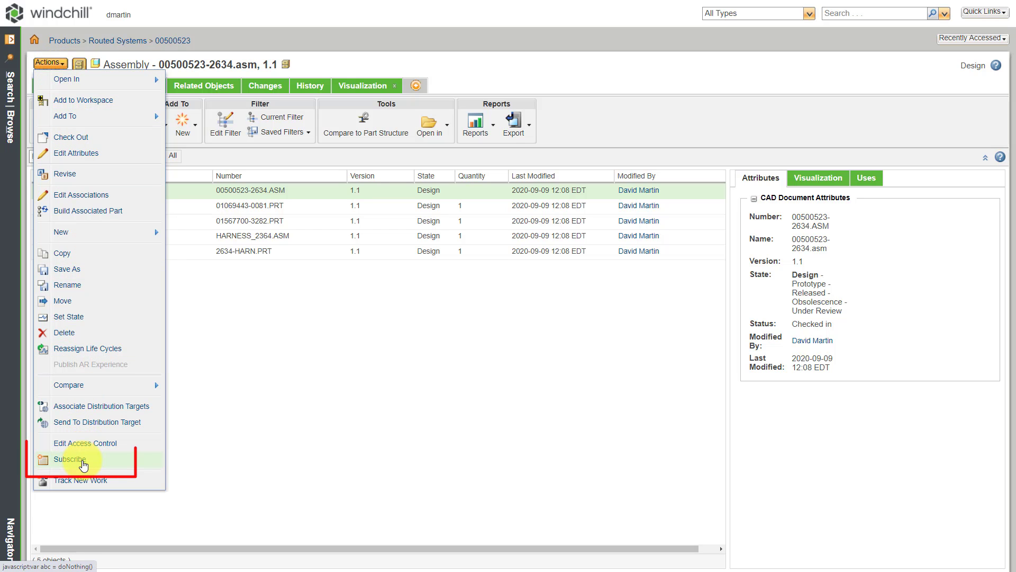
{"action": "left_click", "coordinate": [83, 465]}
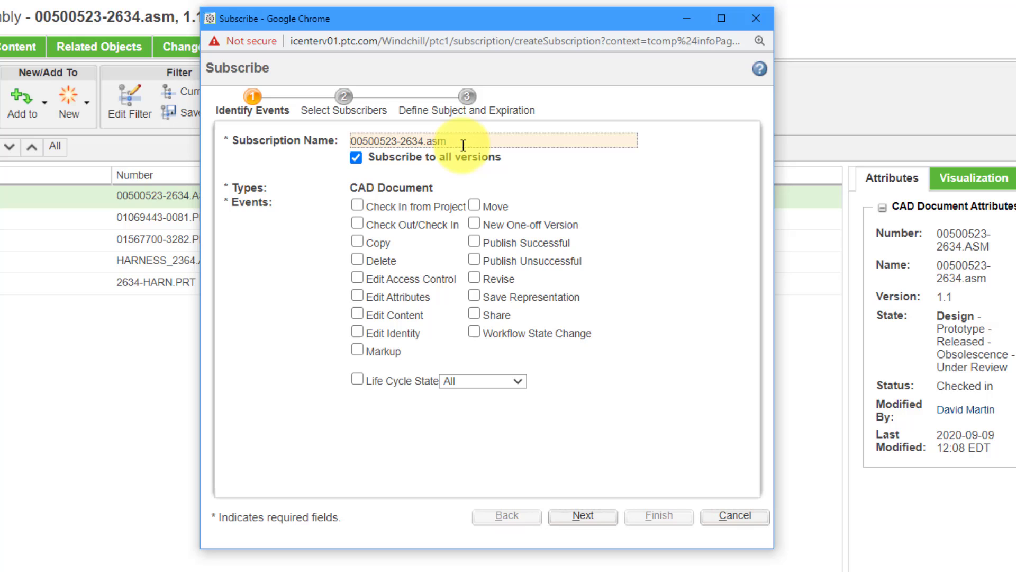
{"action": "left_click_drag", "start_coordinate": [470, 139], "coordinate": [337, 139]}
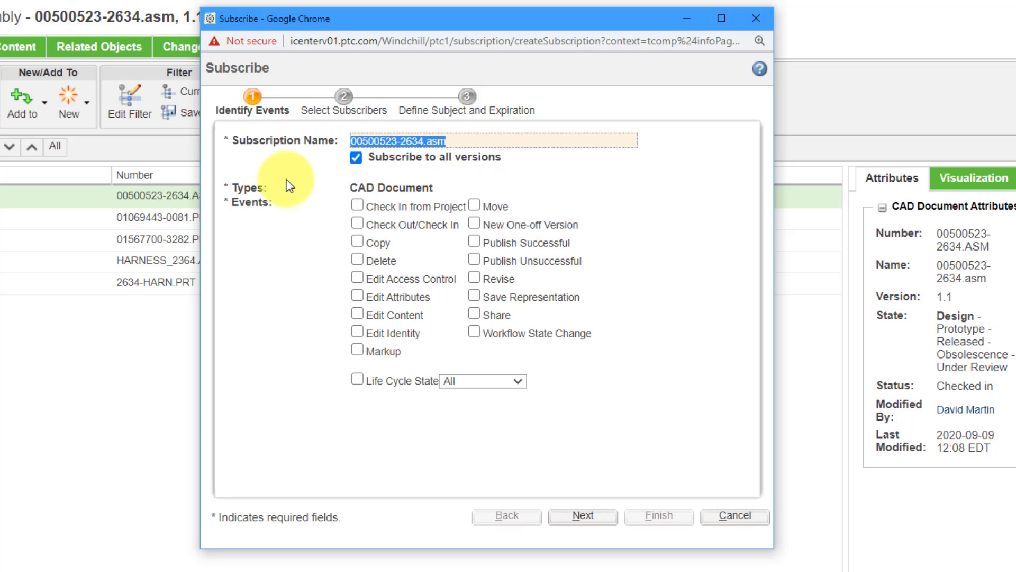
{"action": "type", "text": "Drone"}
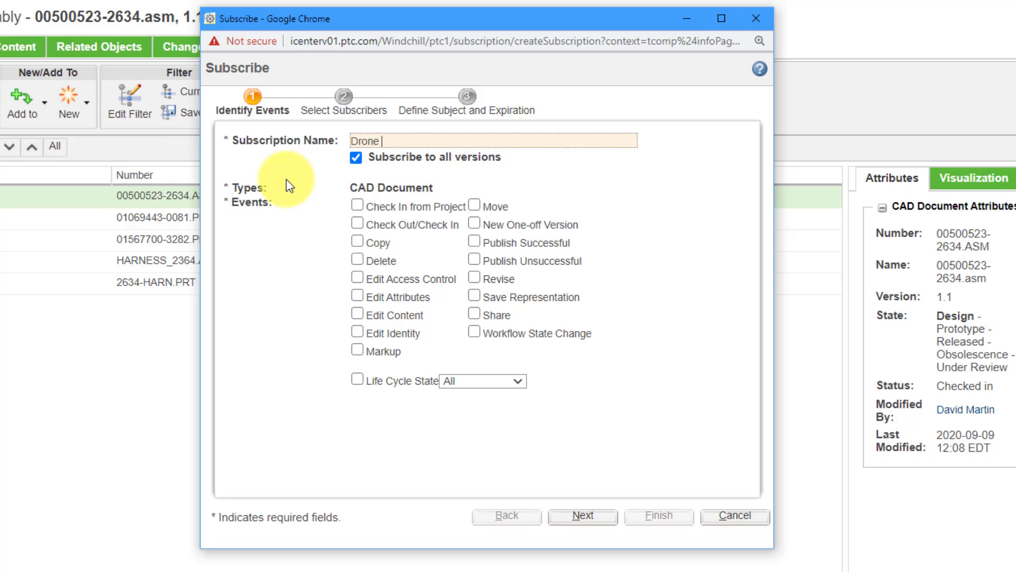
{"action": "type", "text": " Cable Harness"}
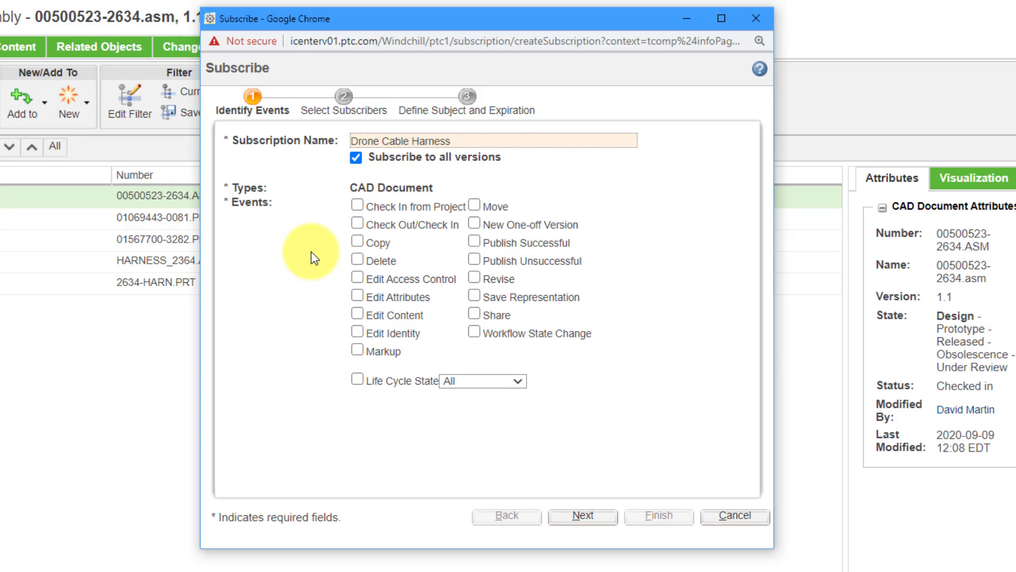
Subscribe to the Check Out/Check In, Edit Attributes, Edit Content, Move, Revise and Workflow State Change events.
{"action": "left_click", "coordinate": [357, 224]}
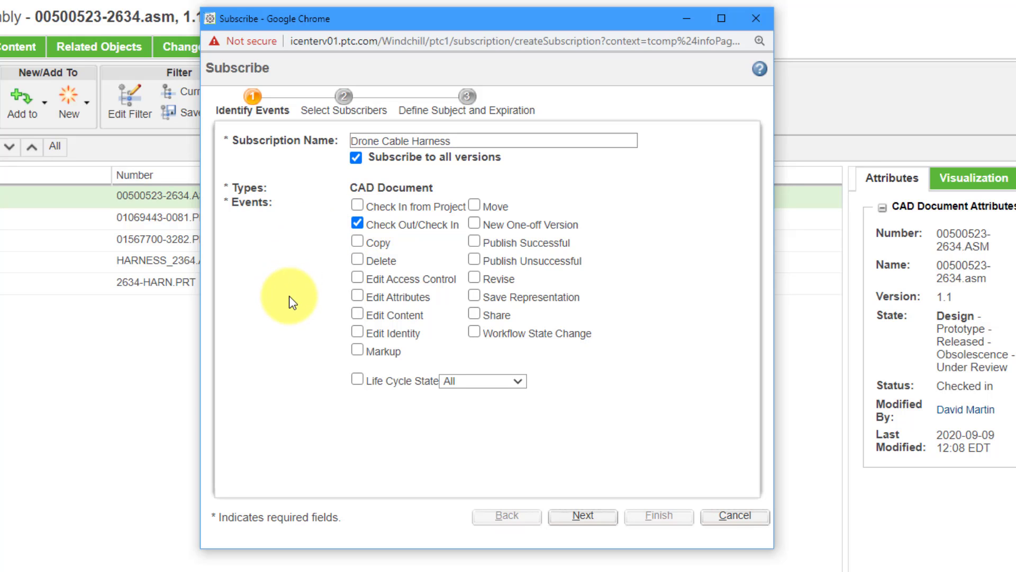
{"action": "left_click", "coordinate": [357, 295]}
{"action": "left_click", "coordinate": [358, 317]}
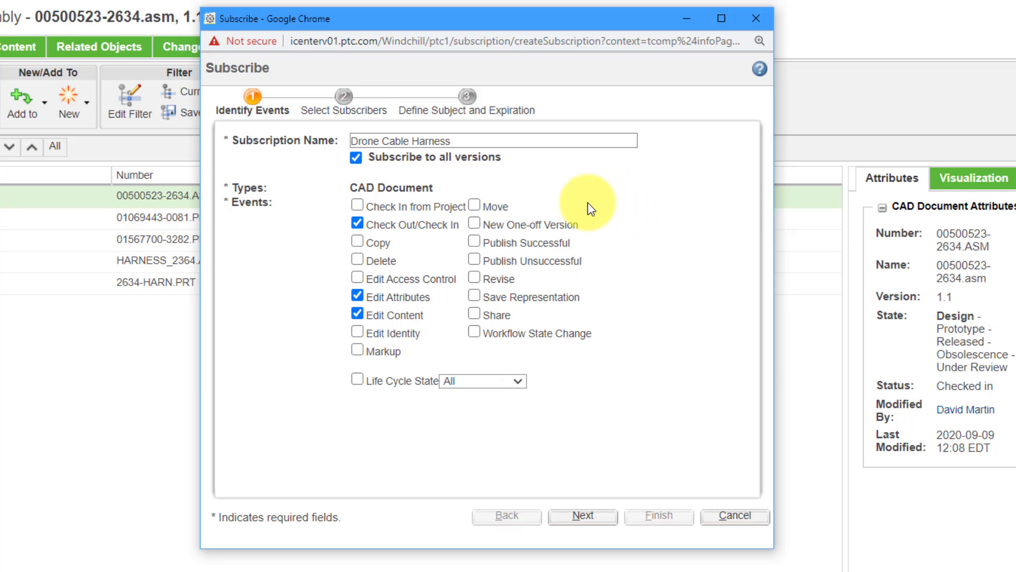
{"action": "left_click", "coordinate": [476, 205]}
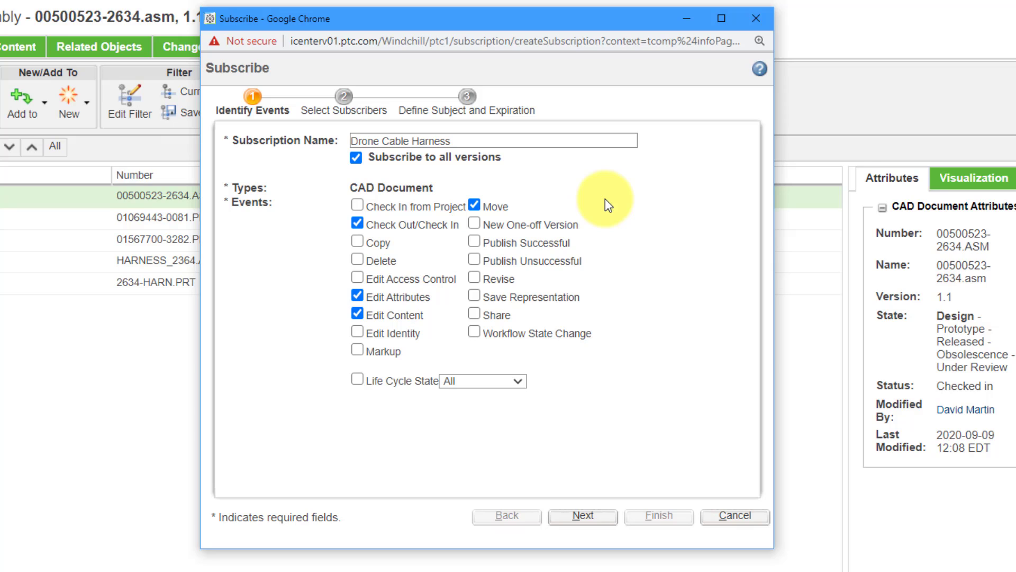
{"action": "left_click", "coordinate": [475, 281]}
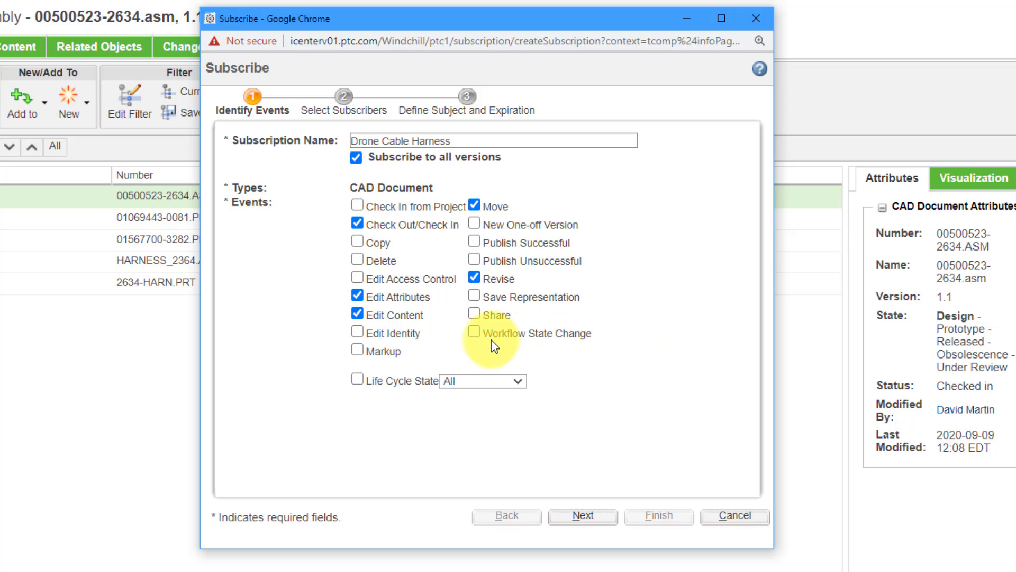
{"action": "left_click", "coordinate": [474, 334]}
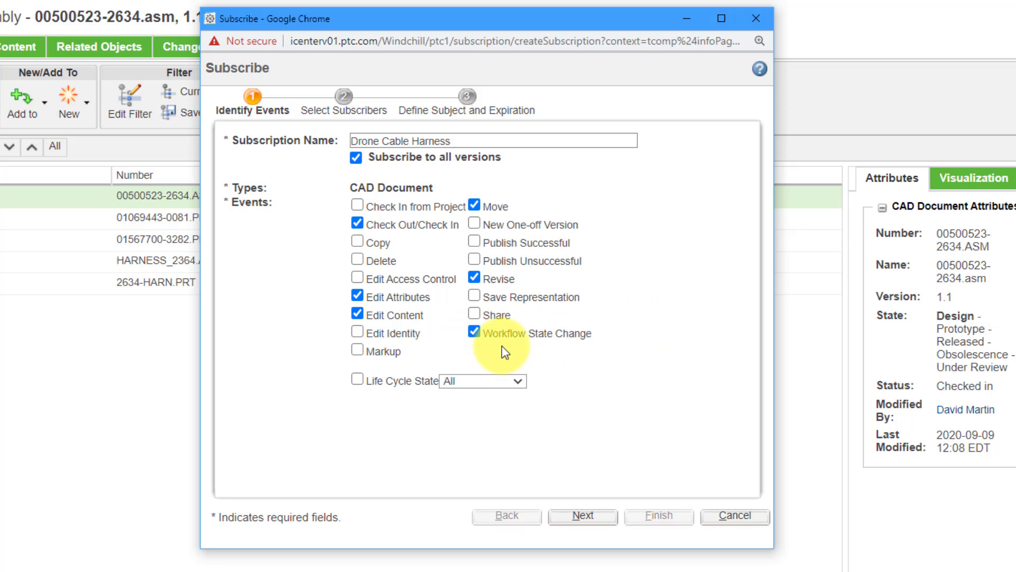
{"action": "left_click", "coordinate": [357, 379]}
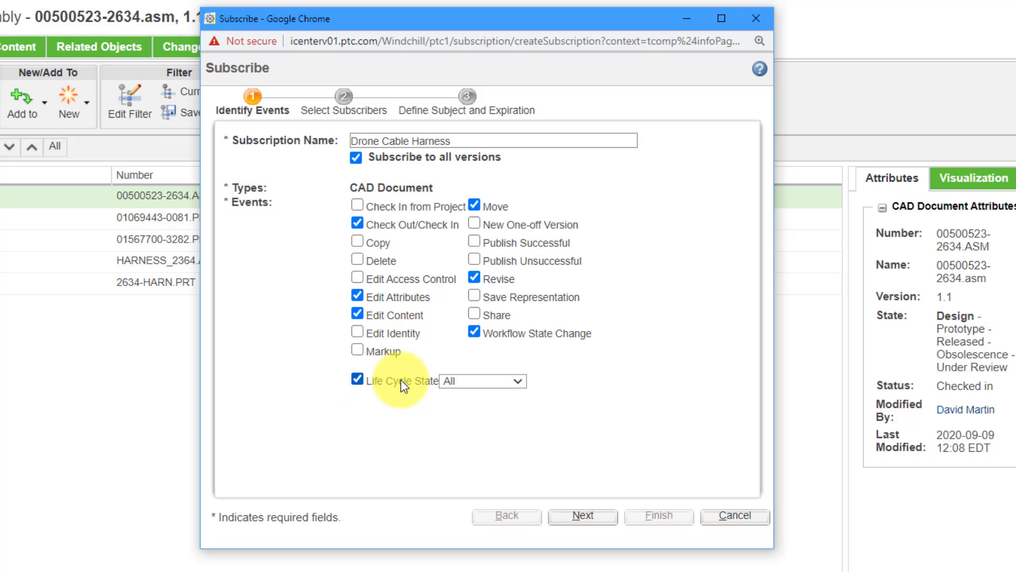
{"action": "left_click", "coordinate": [519, 380]}
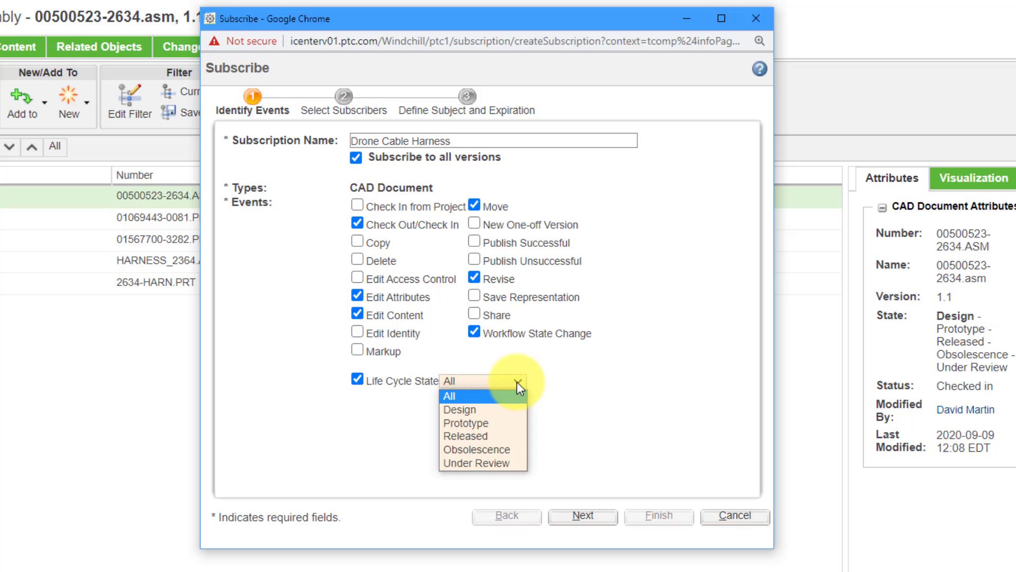
{"action": "left_click", "coordinate": [358, 378]}
{"action": "left_click", "coordinate": [358, 380]}
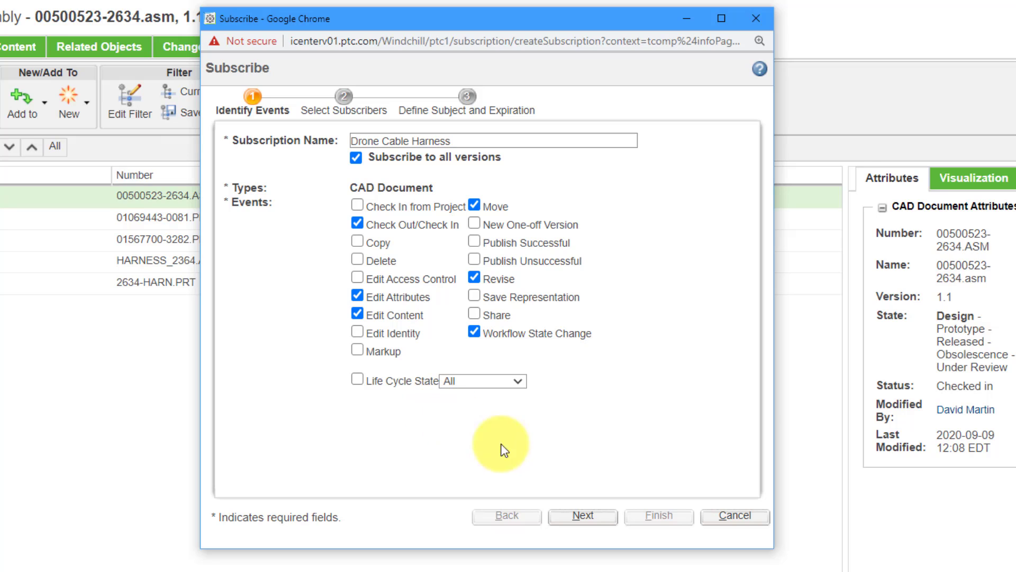
Proceed through the subscriber selection, keeping the default recipient, System as sender and Immediately as delivery.
{"action": "left_click", "coordinate": [583, 516]}
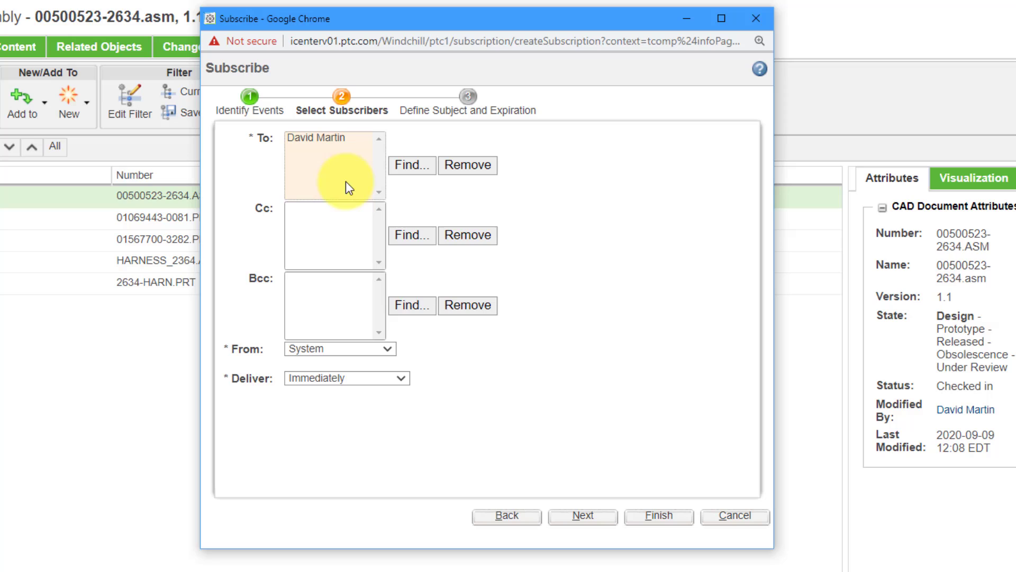
{"action": "left_click", "coordinate": [409, 241]}
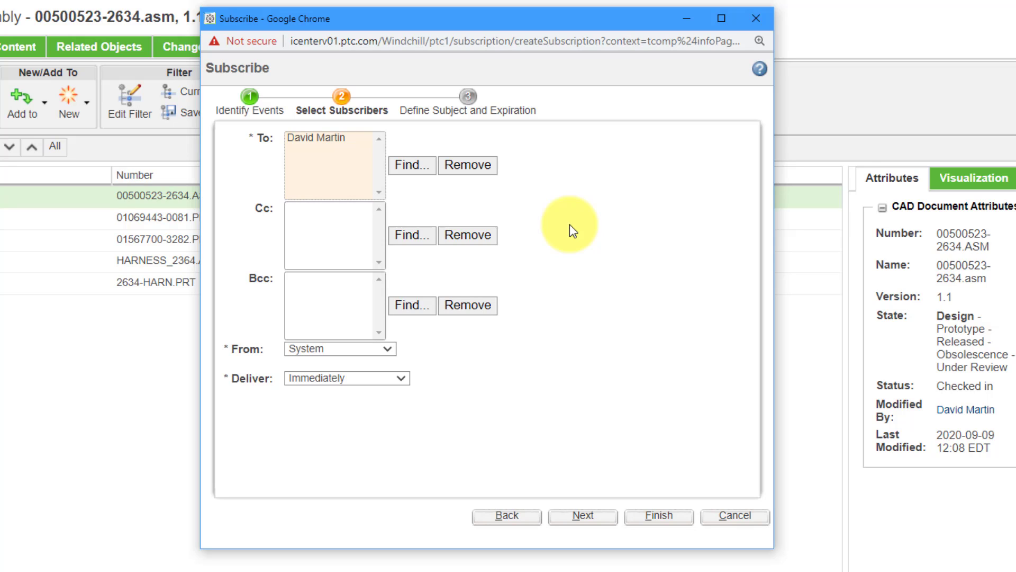
{"action": "left_click", "coordinate": [418, 169]}
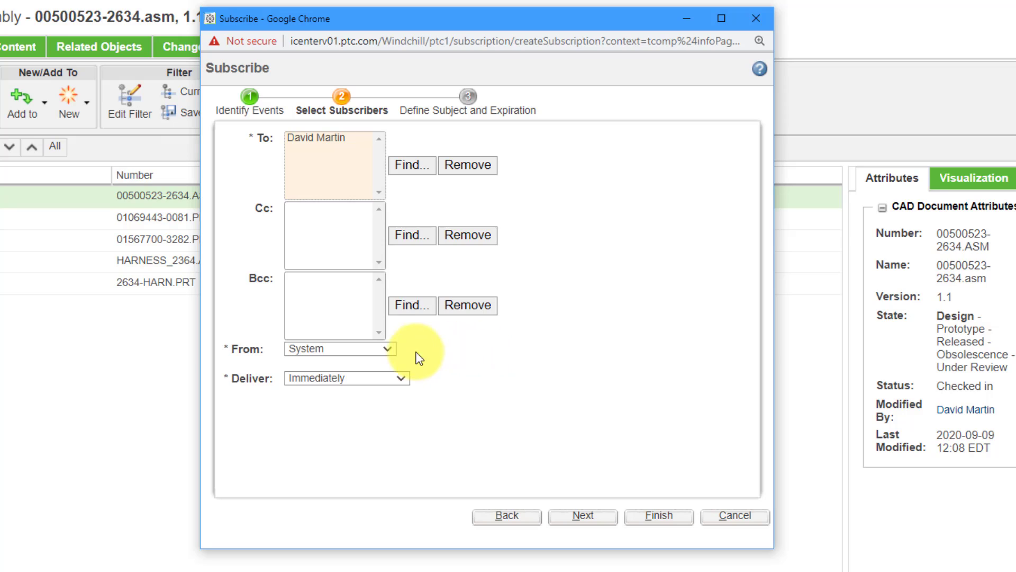
{"action": "left_click", "coordinate": [388, 350]}
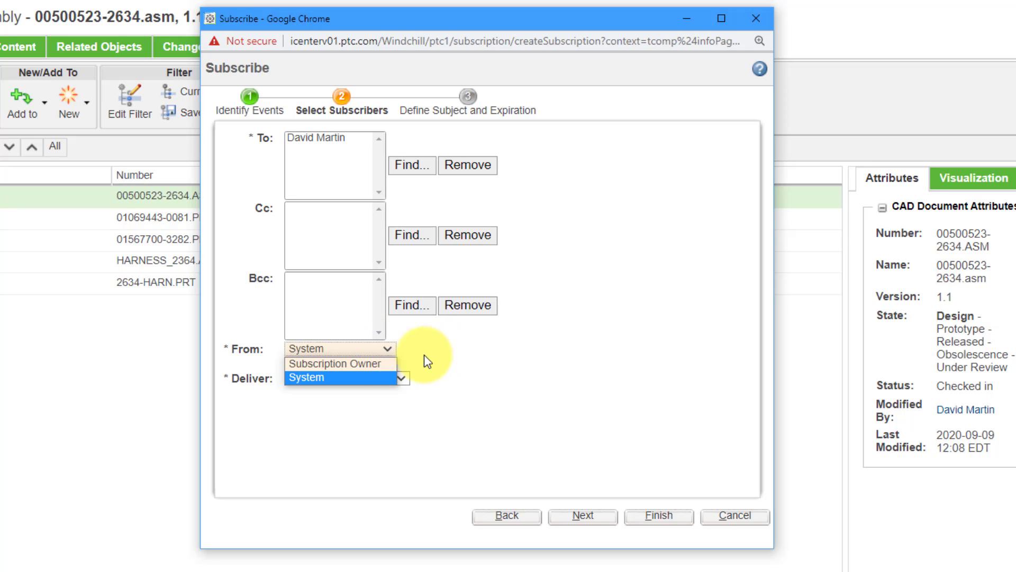
{"action": "left_click", "coordinate": [499, 360]}
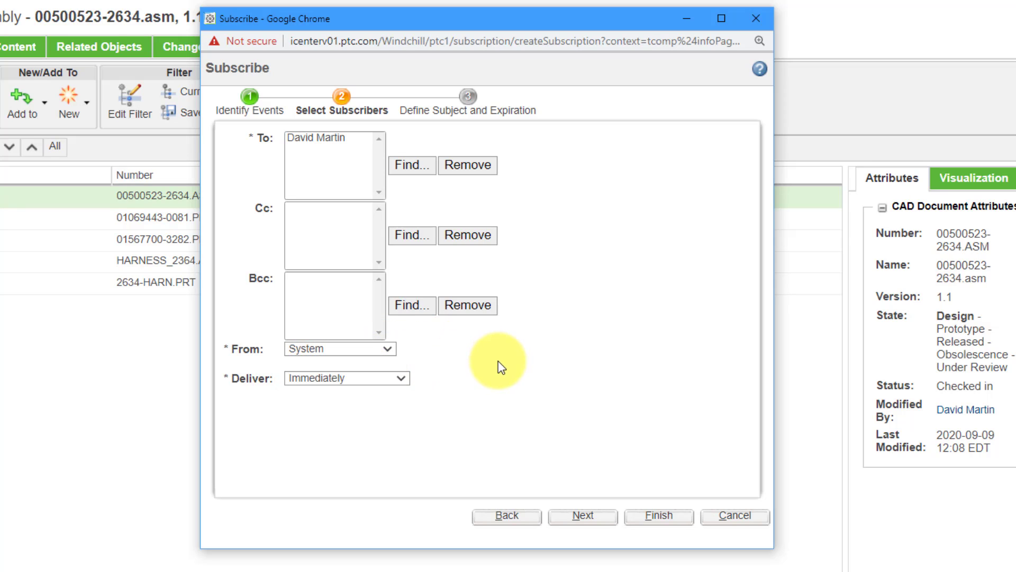
{"action": "left_click", "coordinate": [401, 378]}
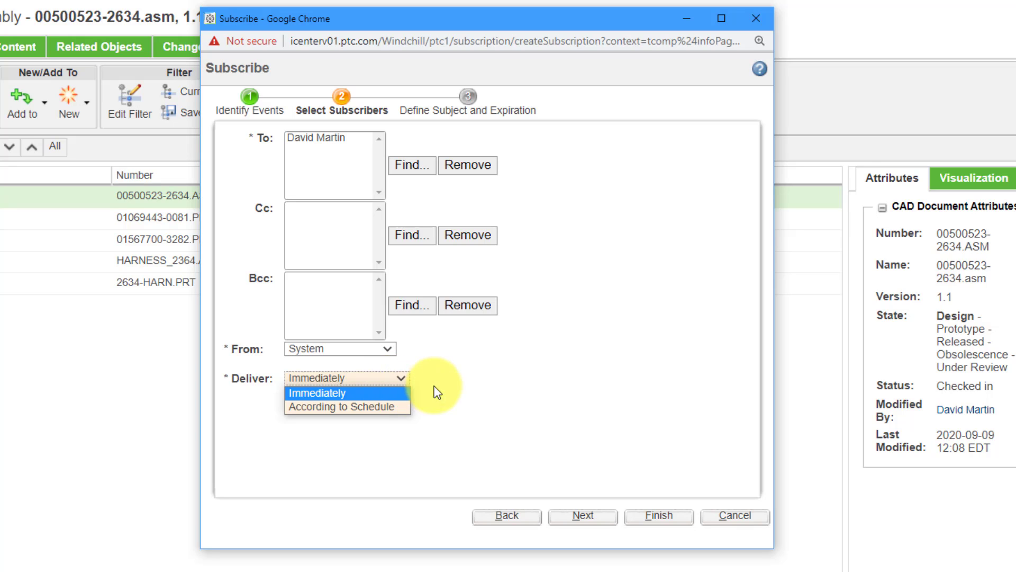
{"action": "left_click", "coordinate": [477, 390]}
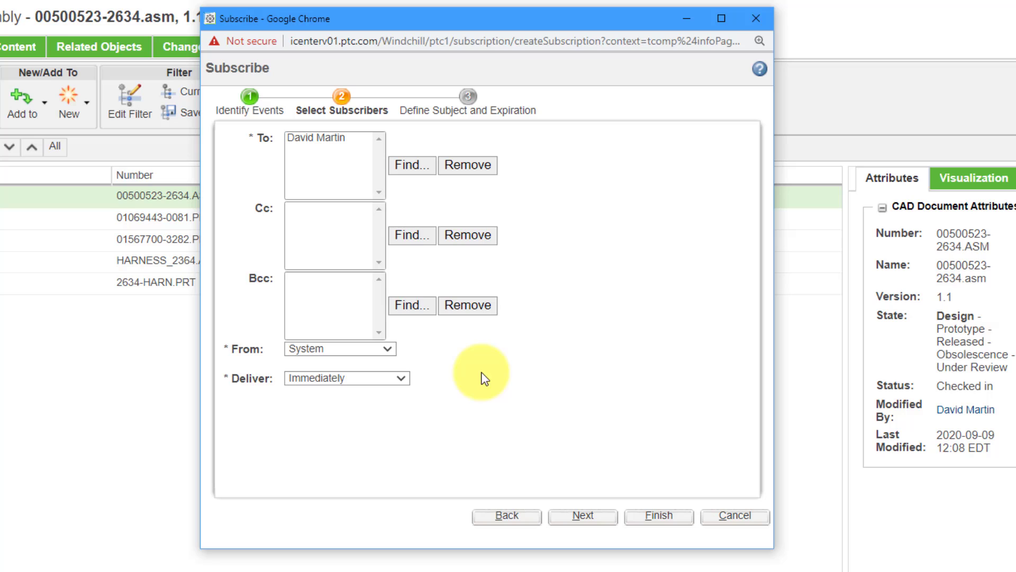
{"action": "left_click", "coordinate": [568, 527]}
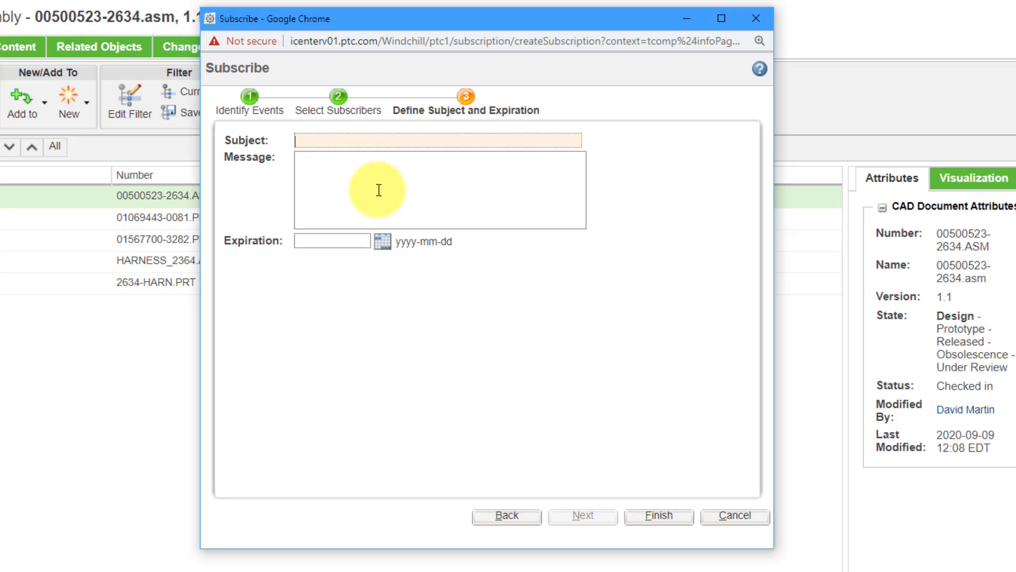
Enter the notification subject "Changes to Drone Cable Harness" and the message "Somebody changed my stuff!".
{"action": "type", "text": "Changes to Drone Cable"}
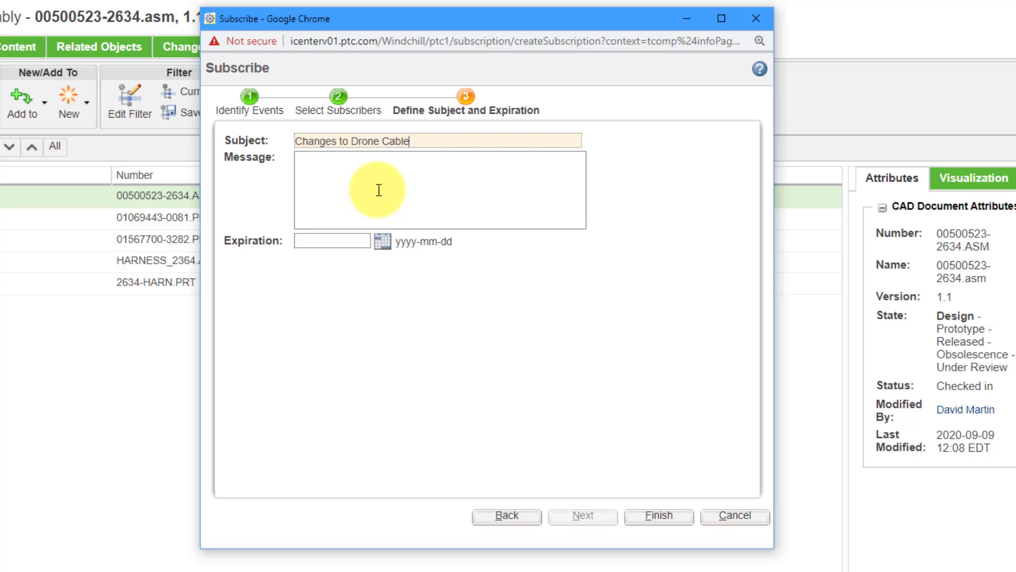
{"action": "type", "text": " Harness"}
{"action": "left_click", "coordinate": [379, 190]}
{"action": "type", "text": "Somethin"}
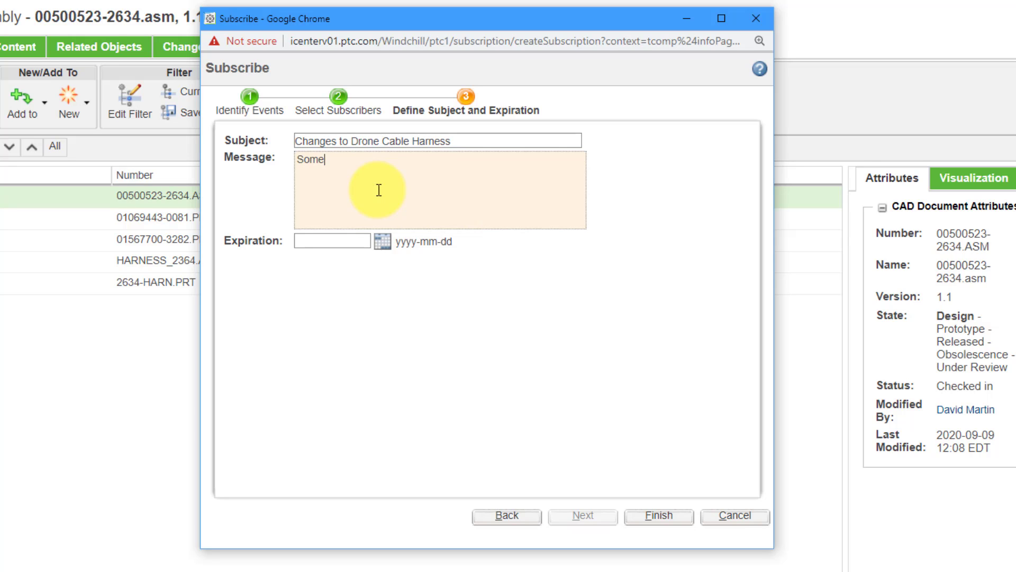
{"action": "key", "text": "BackSpace"}
{"action": "key", "text": "BackSpace"}
{"action": "key", "text": "BackSpace"}
{"action": "key", "text": "BackSpace"}
{"action": "type", "text": "body changed my stu"}
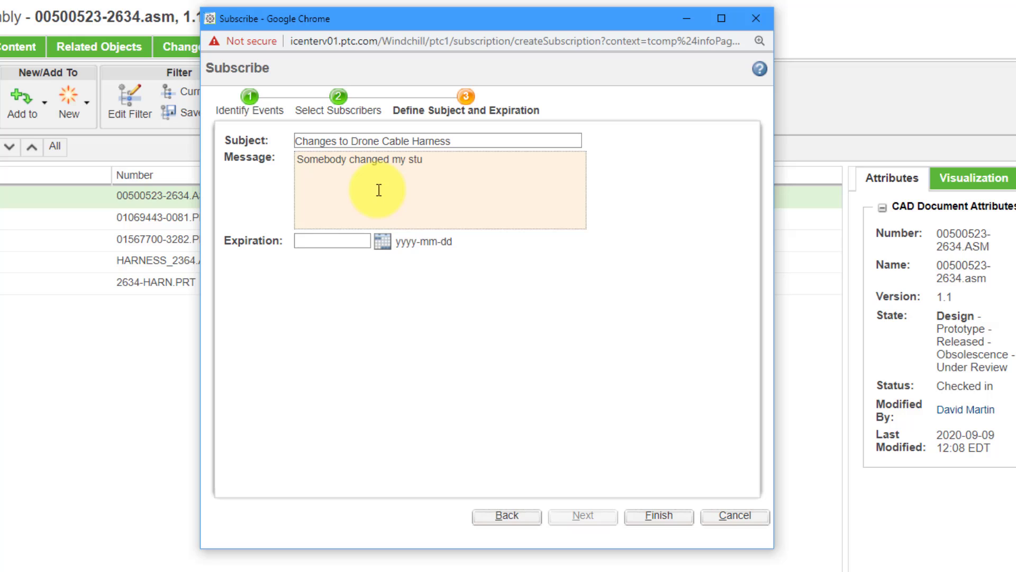
{"action": "type", "text": "ff!"}
Set the subscription's expiration date to 2021-03-31 and finish creating the subscription.
{"action": "left_click", "coordinate": [382, 243]}
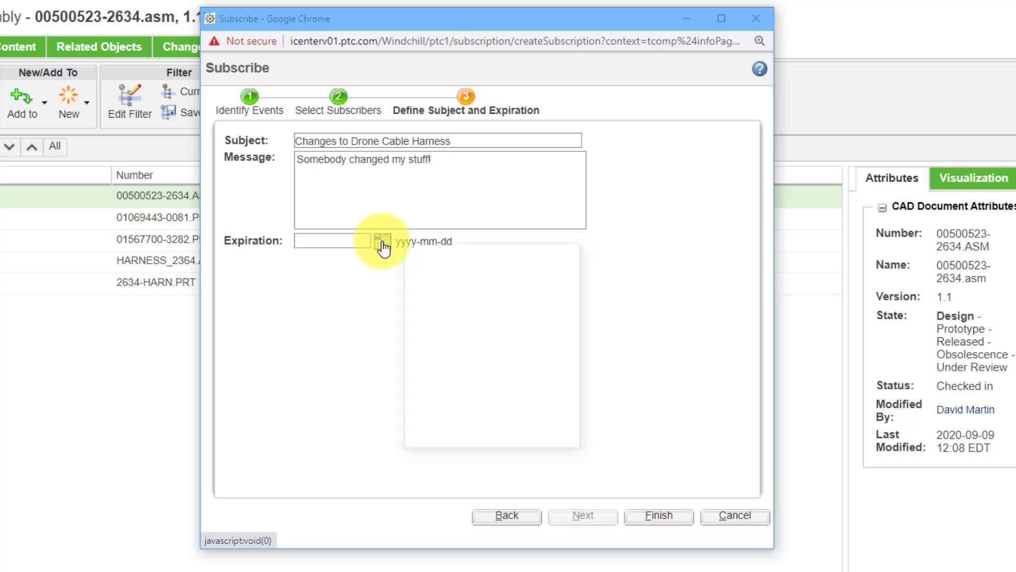
{"action": "left_click", "coordinate": [447, 304]}
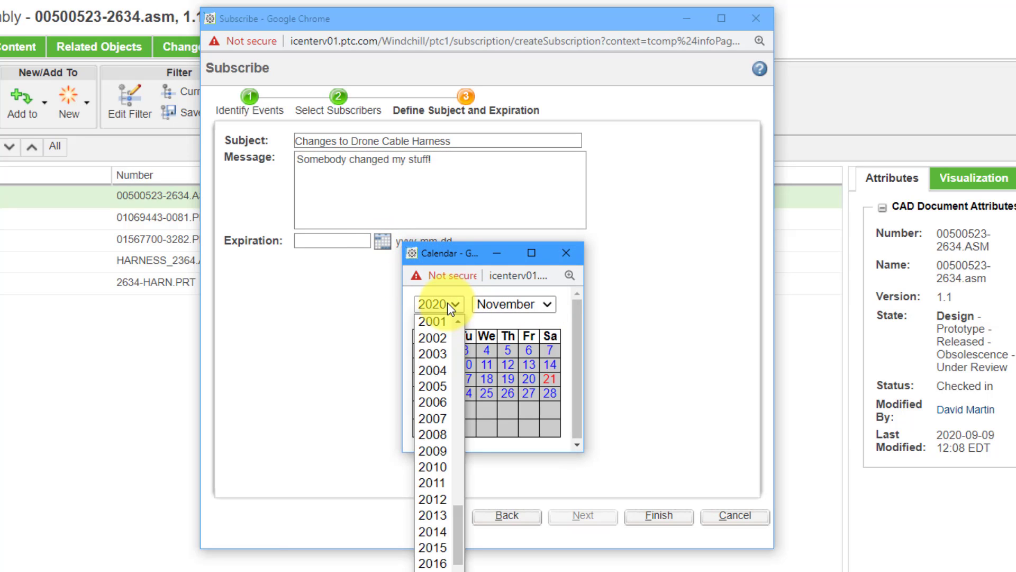
{"action": "scroll", "coordinate": [433, 487], "scroll_direction": "down", "scroll_amount": 3}
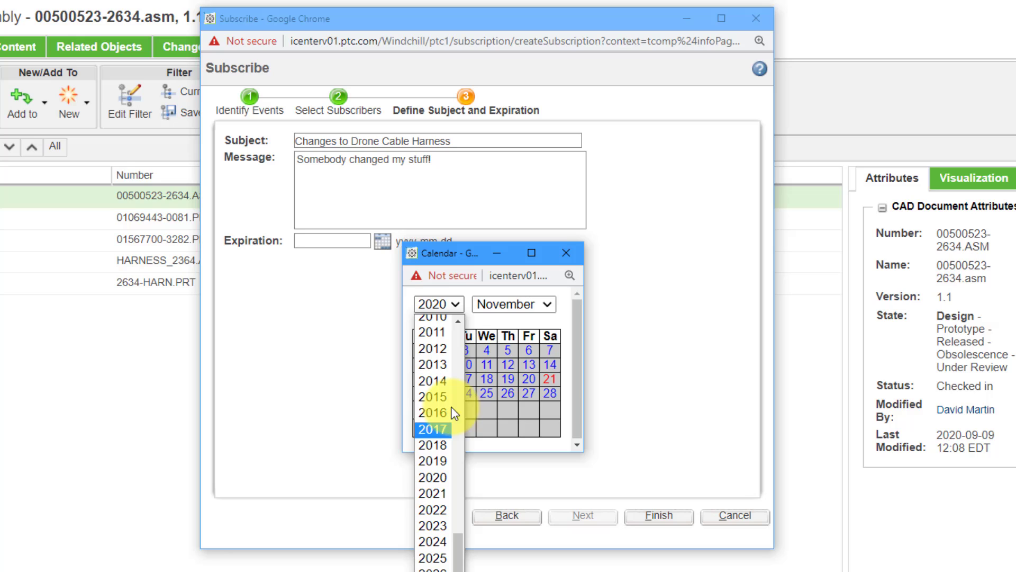
{"action": "left_click", "coordinate": [433, 493]}
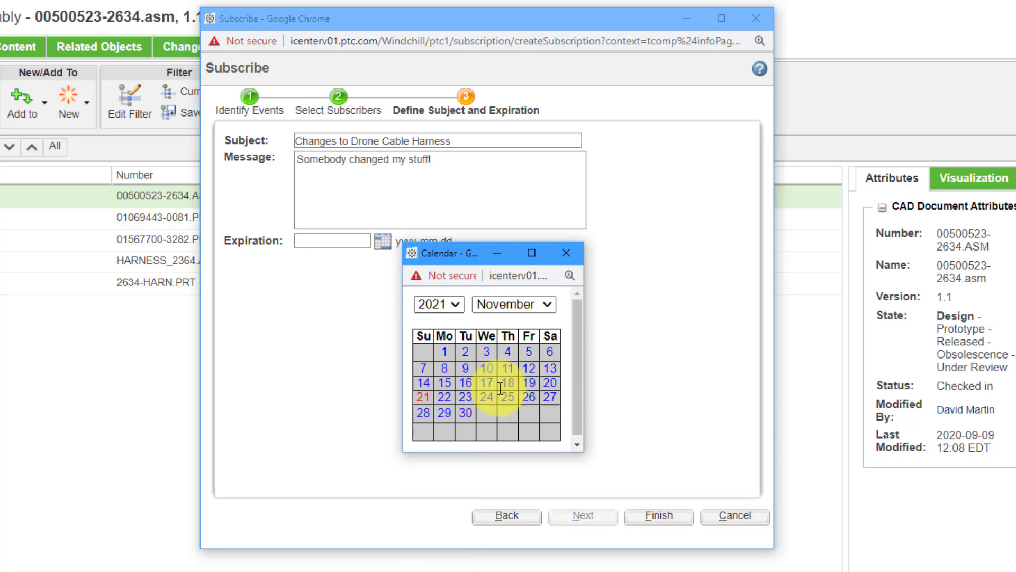
{"action": "left_click", "coordinate": [532, 309]}
{"action": "left_click", "coordinate": [512, 353]}
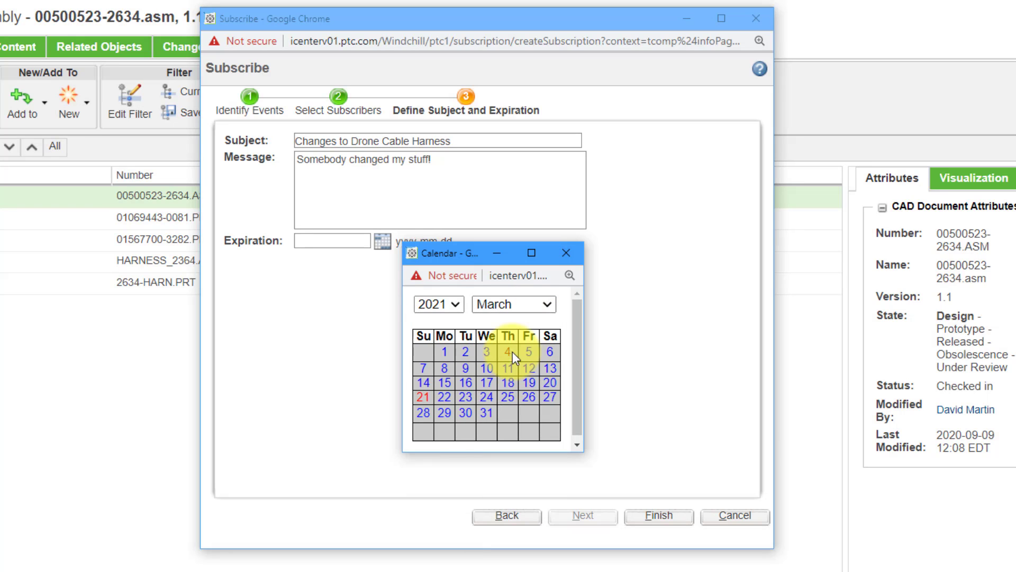
{"action": "left_click", "coordinate": [487, 415]}
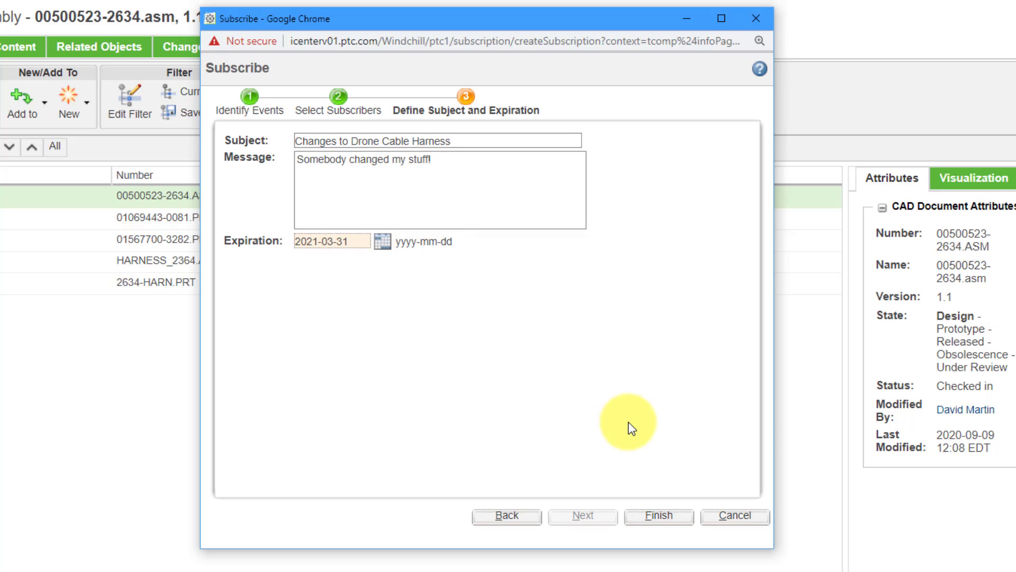
{"action": "left_click", "coordinate": [656, 520]}
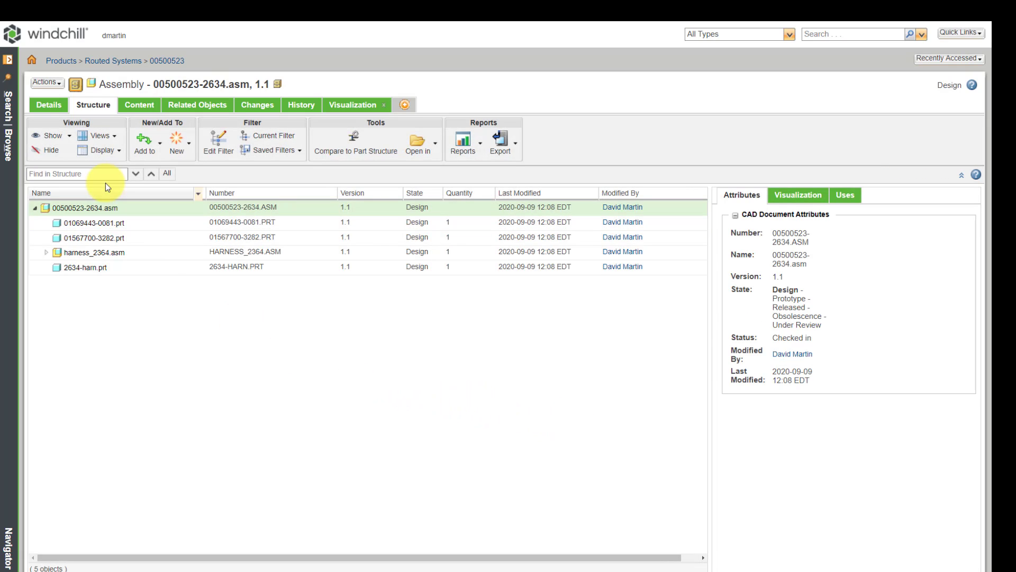
Go to the home page and add the Subscriptions table to it.
{"action": "left_click", "coordinate": [30, 61]}
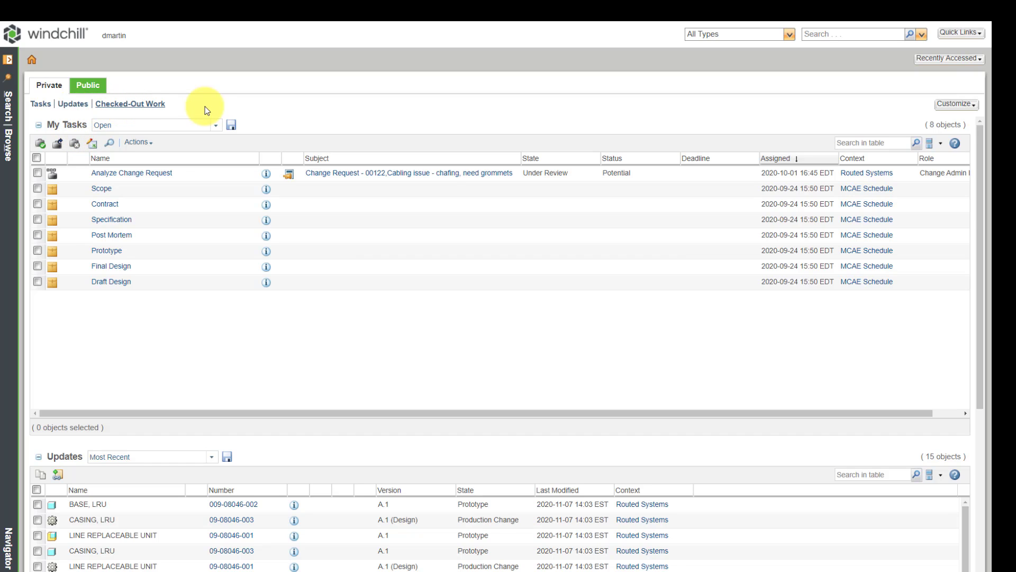
{"action": "left_click", "coordinate": [958, 104]}
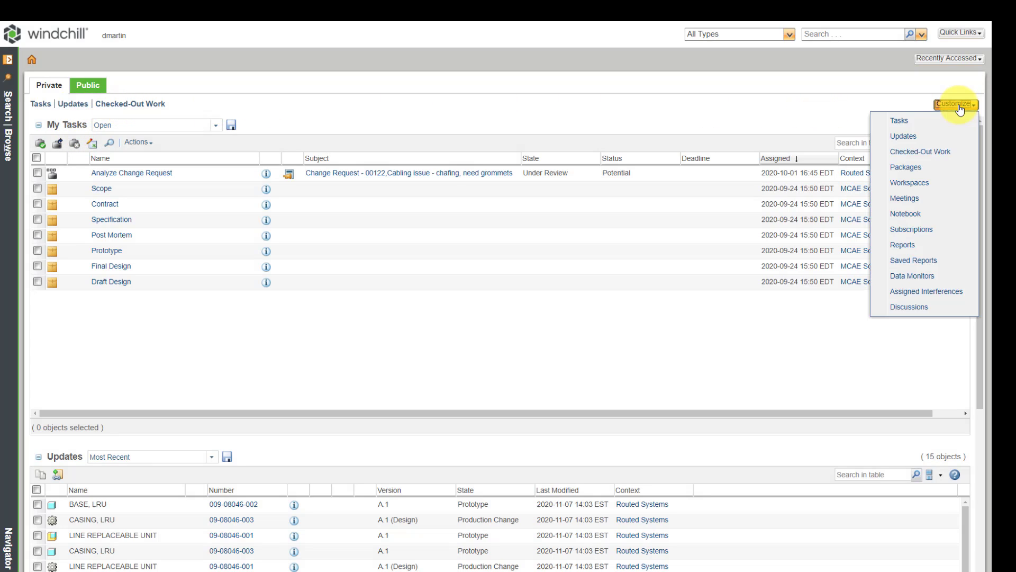
{"action": "left_click", "coordinate": [933, 232]}
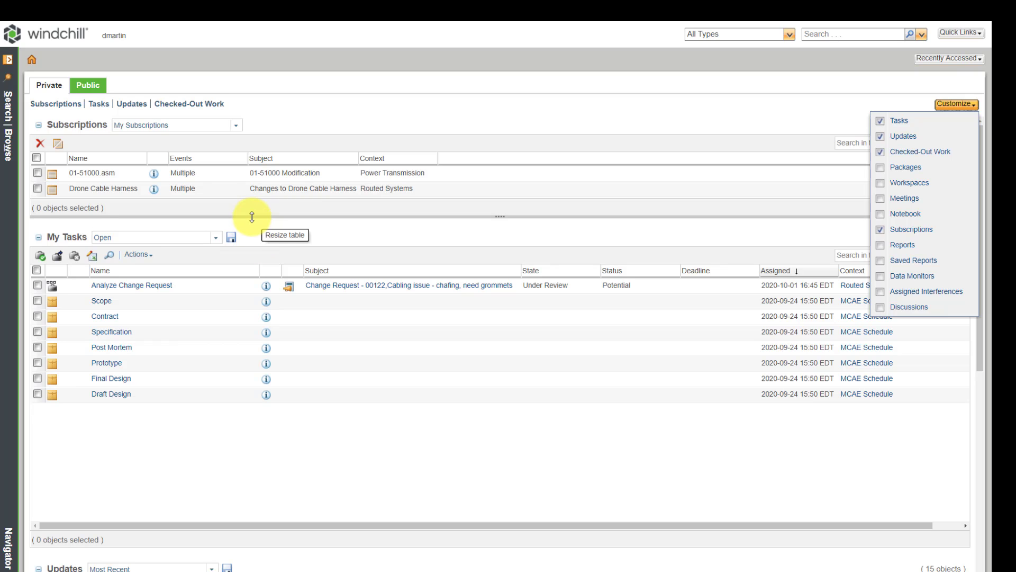
{"action": "left_click", "coordinate": [392, 117]}
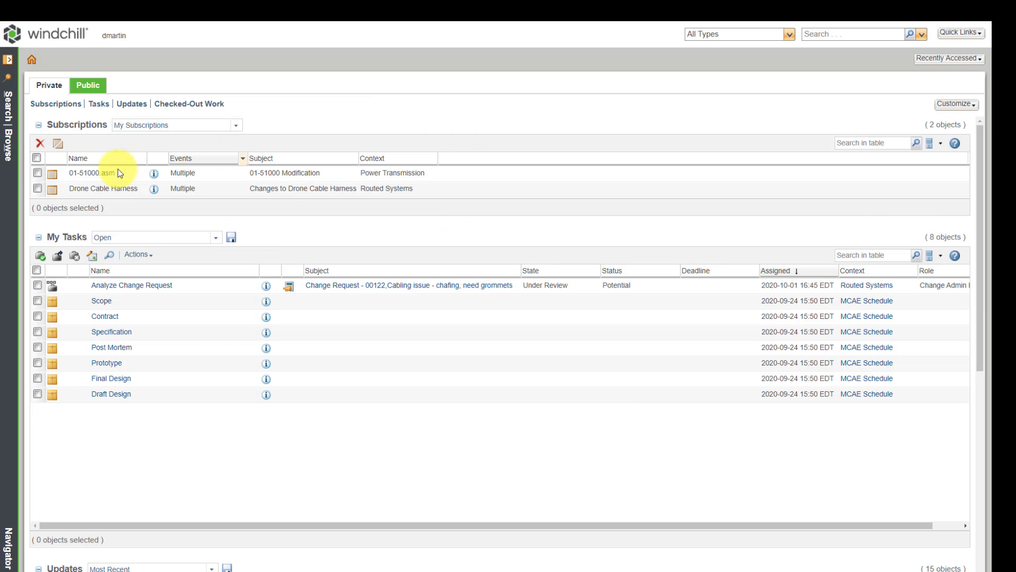
{"action": "left_click", "coordinate": [37, 173]}
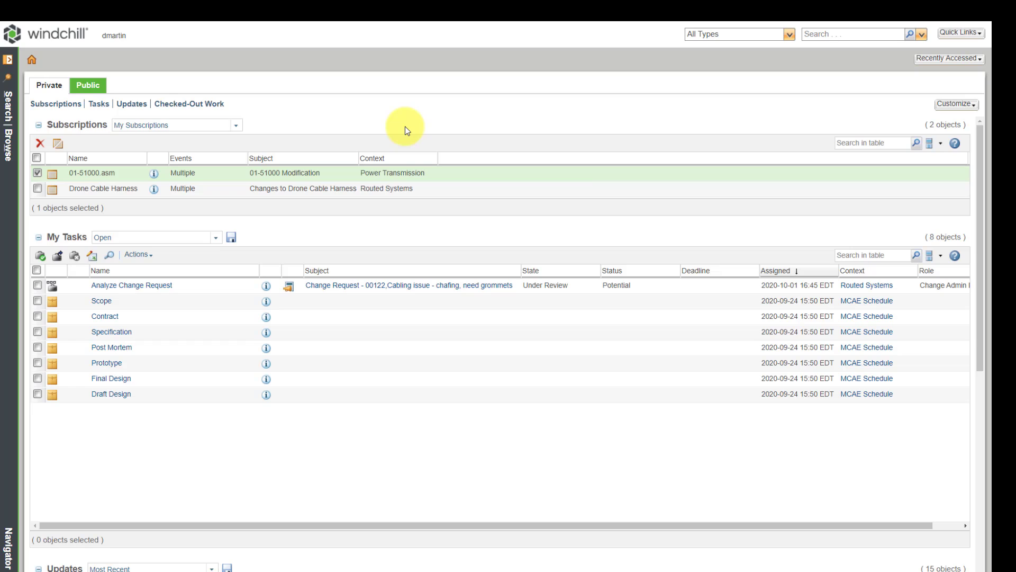
{"action": "left_click", "coordinate": [36, 172]}
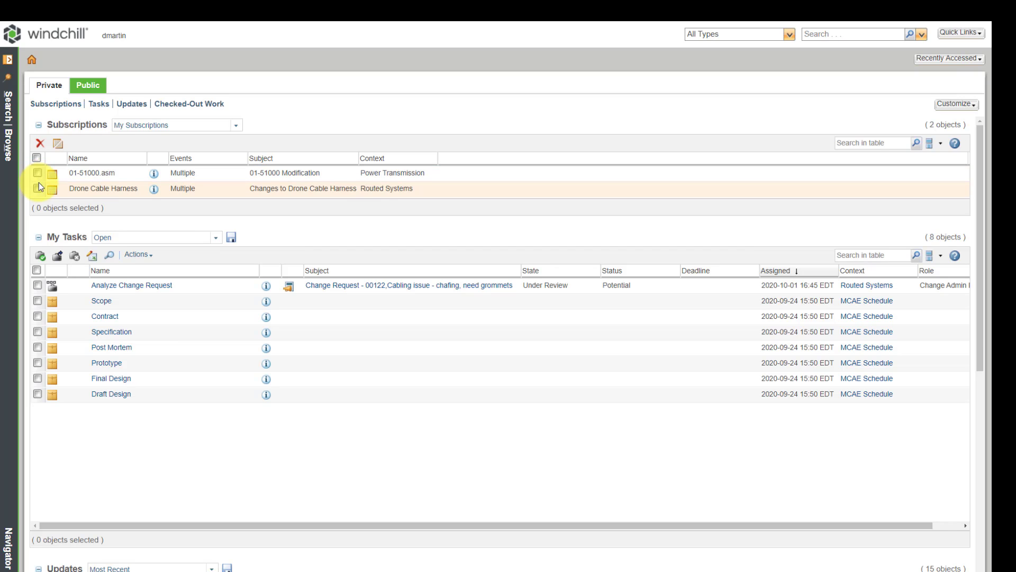
Browse to the change requests and open change request 00122, "Cabling issue - chafing, need grommets".
{"action": "left_click", "coordinate": [9, 157]}
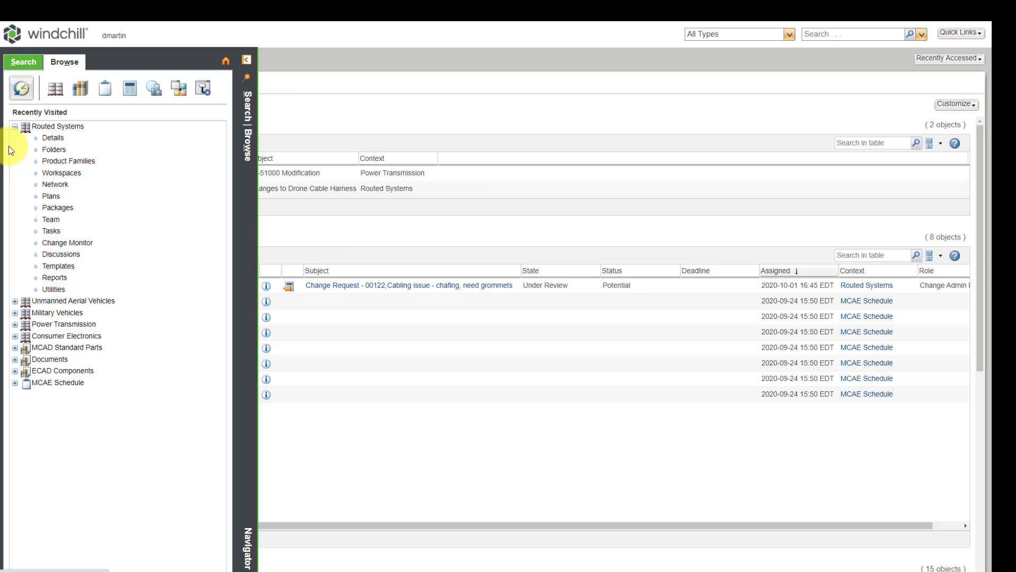
{"action": "left_click", "coordinate": [128, 91]}
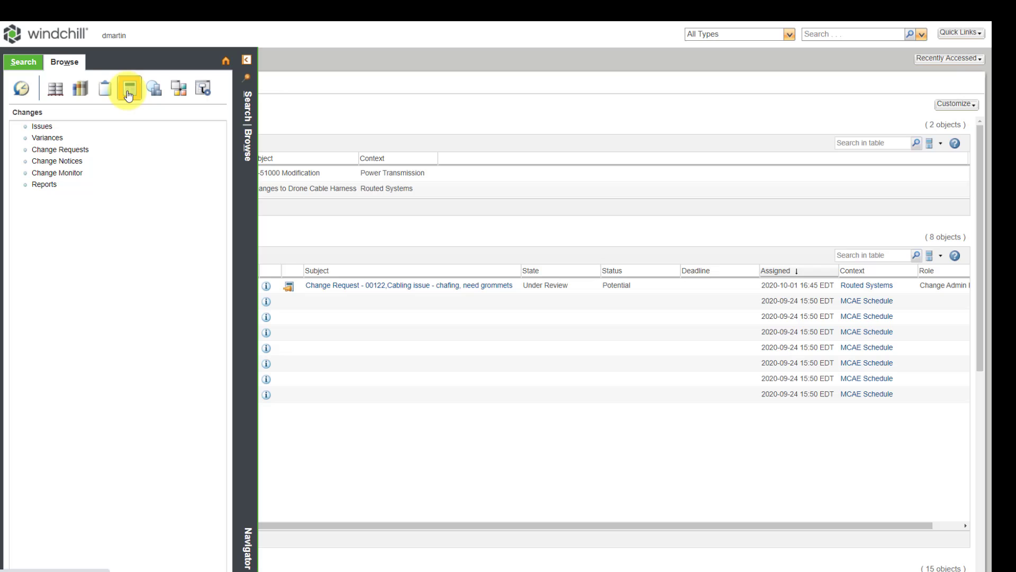
{"action": "left_click", "coordinate": [77, 153]}
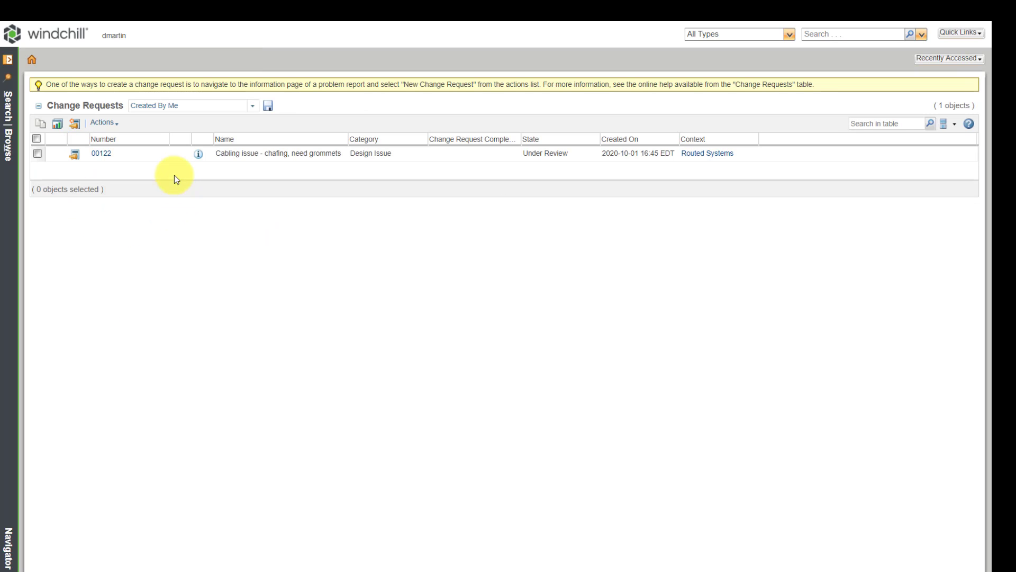
{"action": "left_click", "coordinate": [101, 153]}
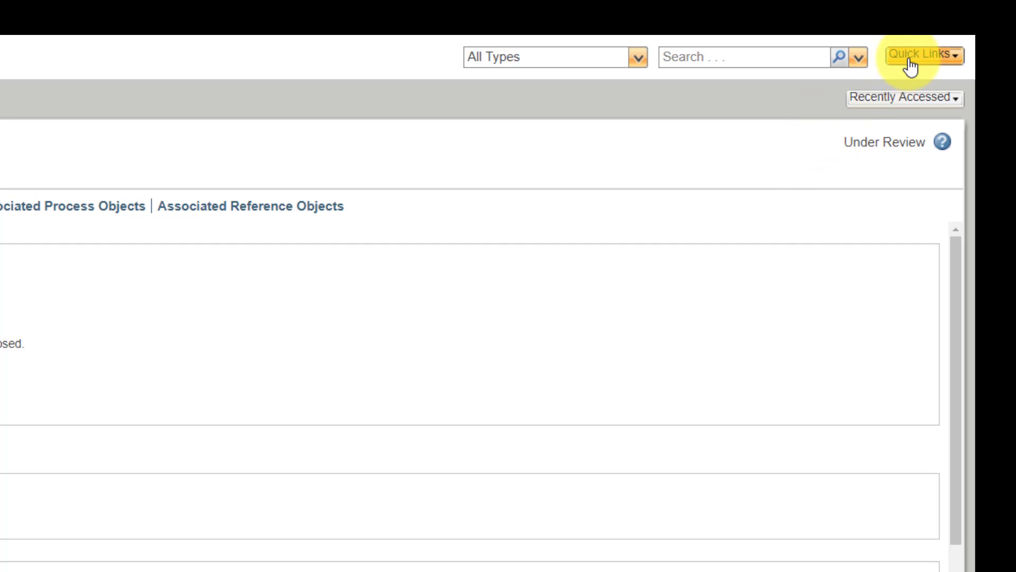
Start an e-mail of the change request page and select the listed team member as recipient.
{"action": "left_click", "coordinate": [910, 65]}
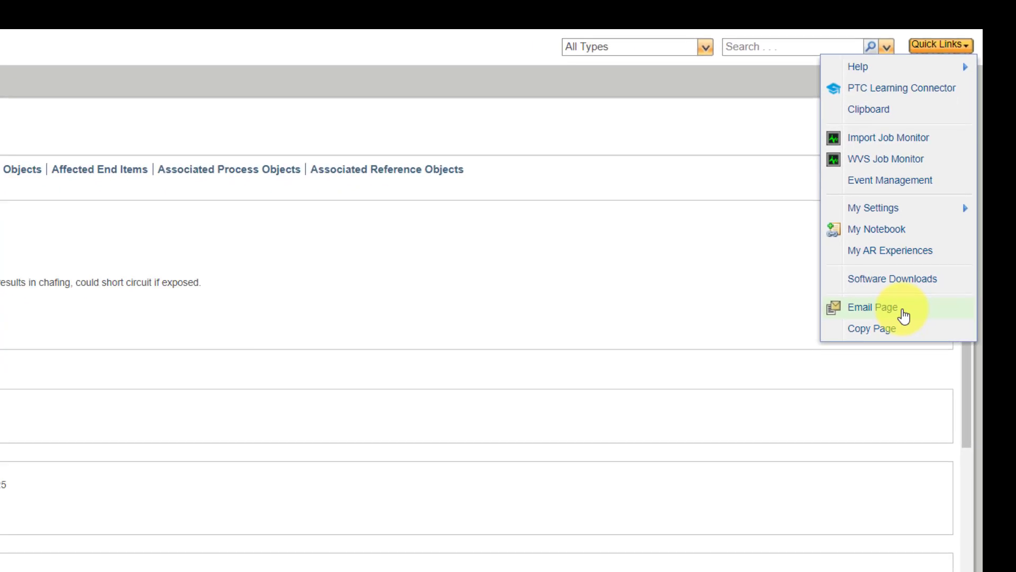
{"action": "left_click", "coordinate": [903, 314]}
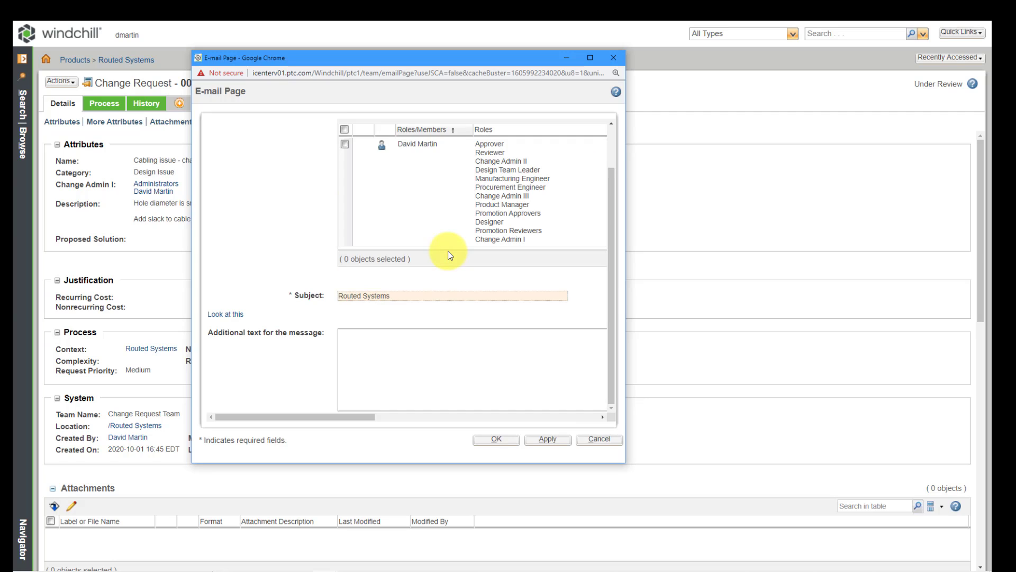
{"action": "scroll", "coordinate": [436, 211], "scroll_direction": "up", "scroll_amount": 1}
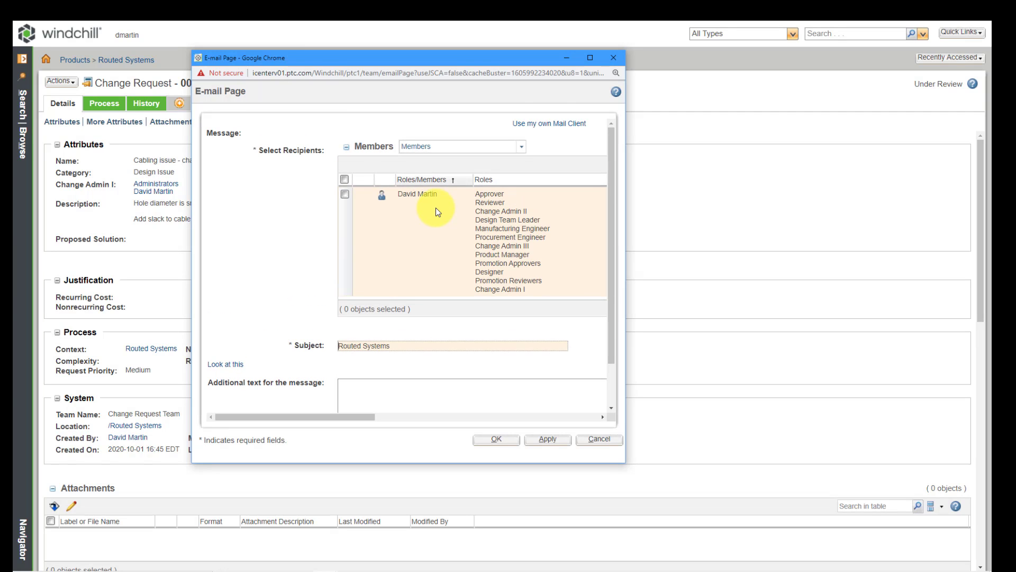
{"action": "scroll", "coordinate": [441, 237], "scroll_direction": "down", "scroll_amount": 1}
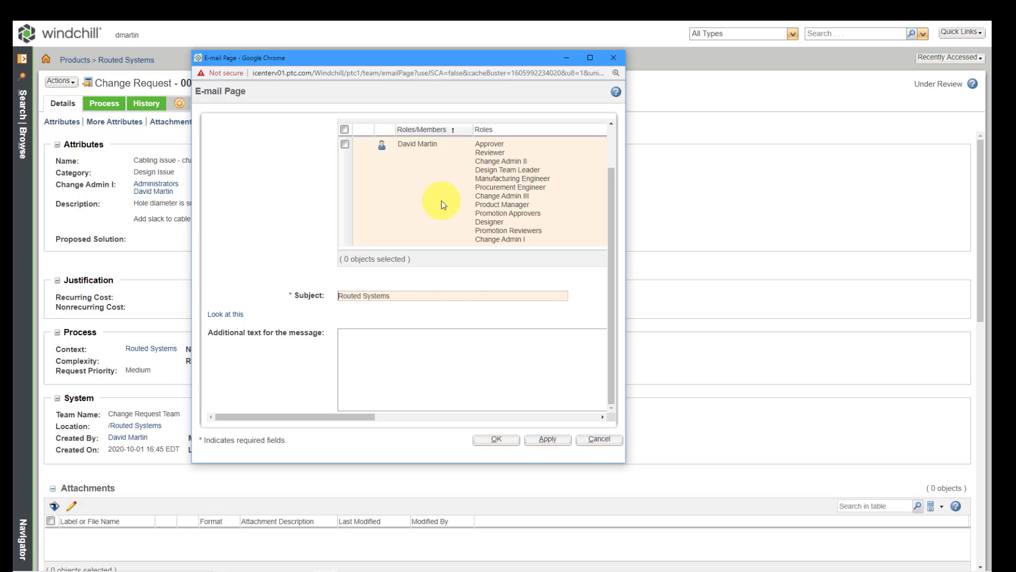
{"action": "left_click", "coordinate": [345, 145]}
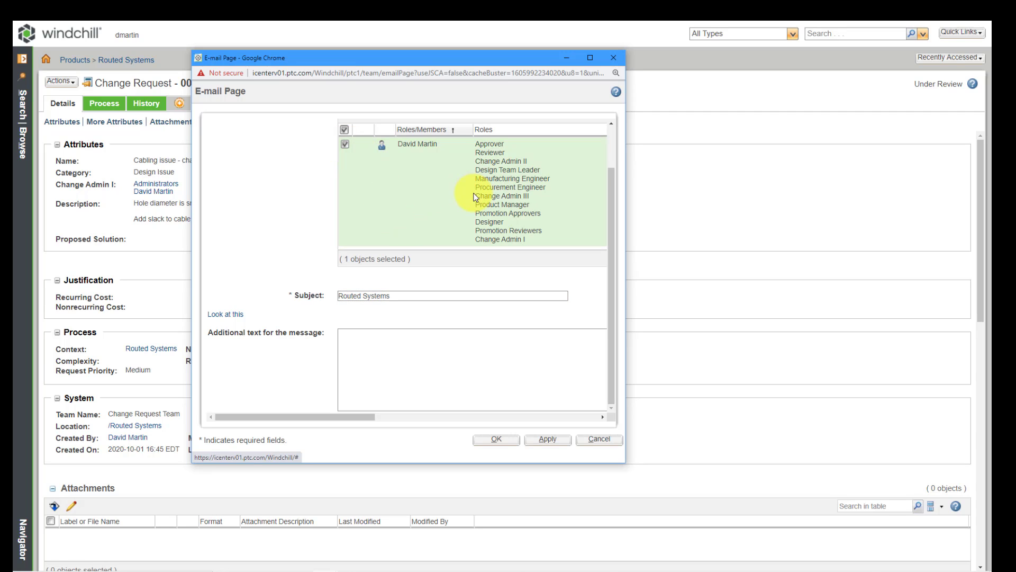
{"action": "scroll", "coordinate": [475, 197], "scroll_direction": "up", "scroll_amount": 1}
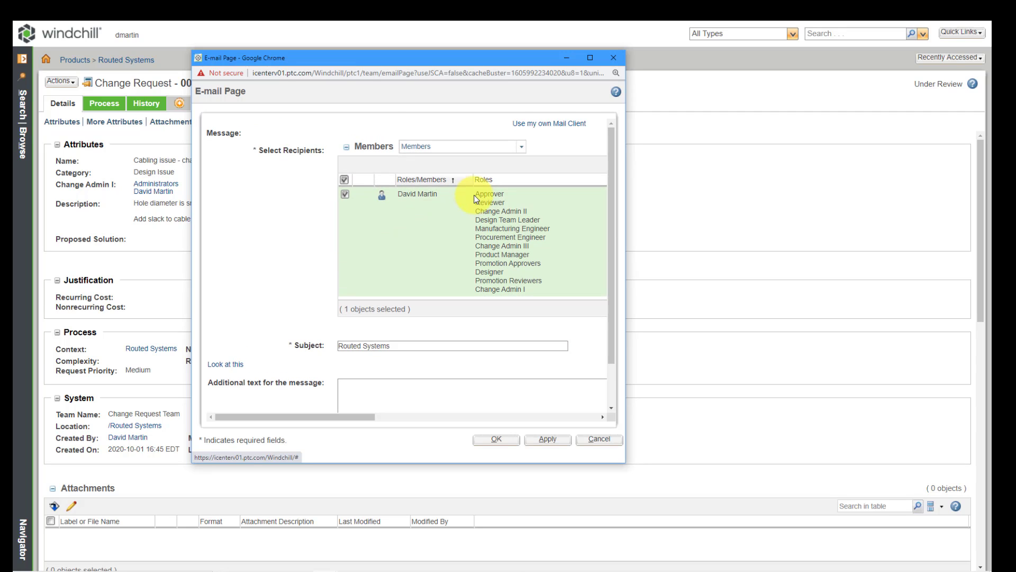
{"action": "scroll", "coordinate": [475, 199], "scroll_direction": "down", "scroll_amount": 1}
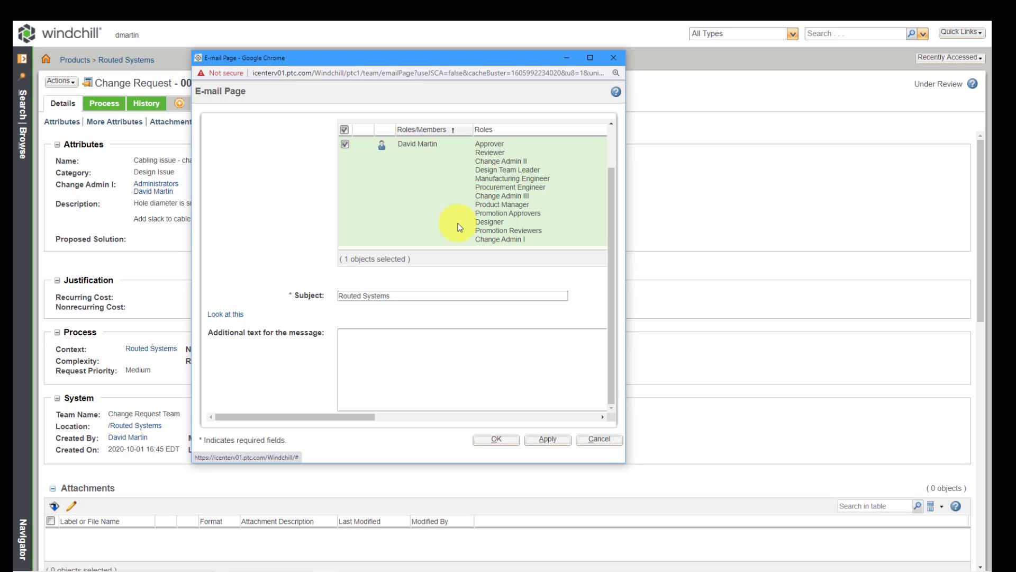
Extend the e-mail subject to "Routed Systems ECR", add the message "Hey need your feedback on this." and send it.
{"action": "left_click", "coordinate": [407, 294]}
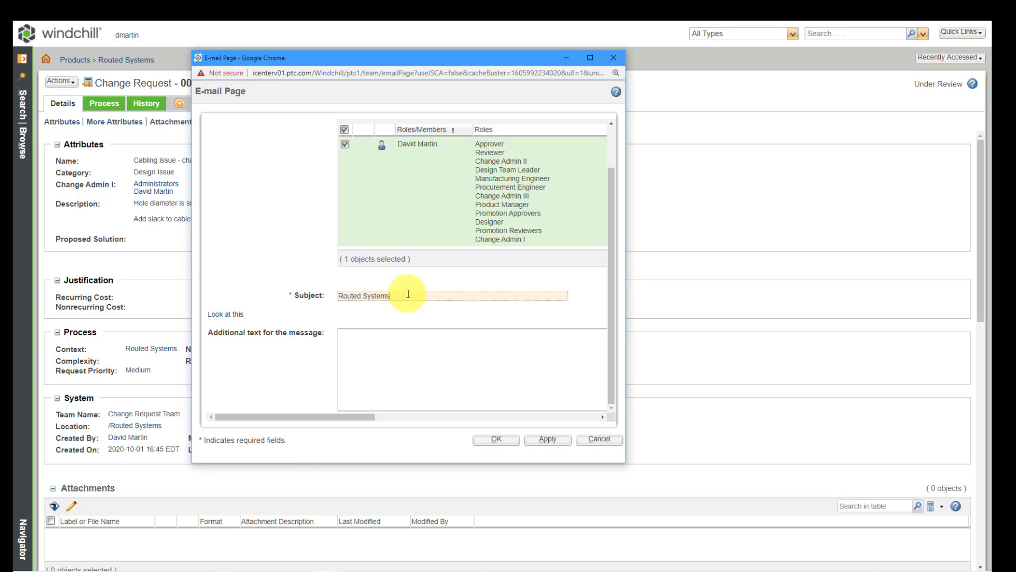
{"action": "type", "text": "ECR"}
{"action": "left_click", "coordinate": [361, 359]}
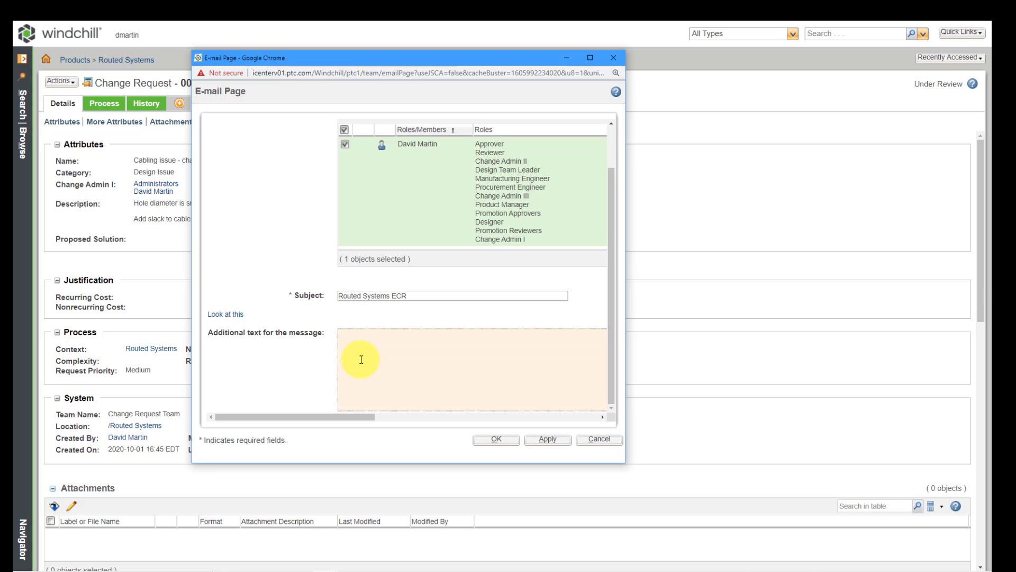
{"action": "type", "text": "Hey need your feedback on this."}
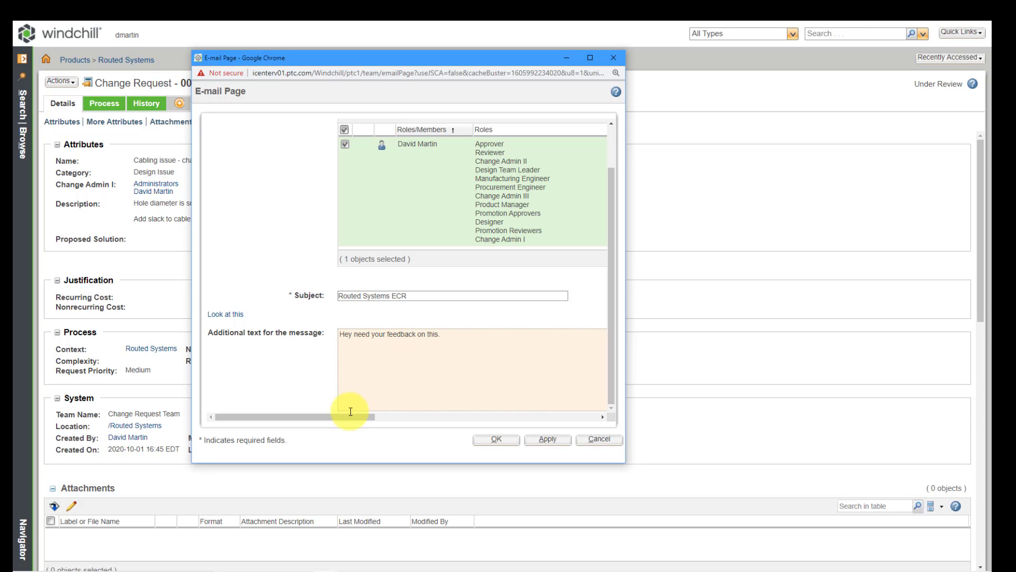
{"action": "left_click_drag", "start_coordinate": [351, 415], "coordinate": [399, 425]}
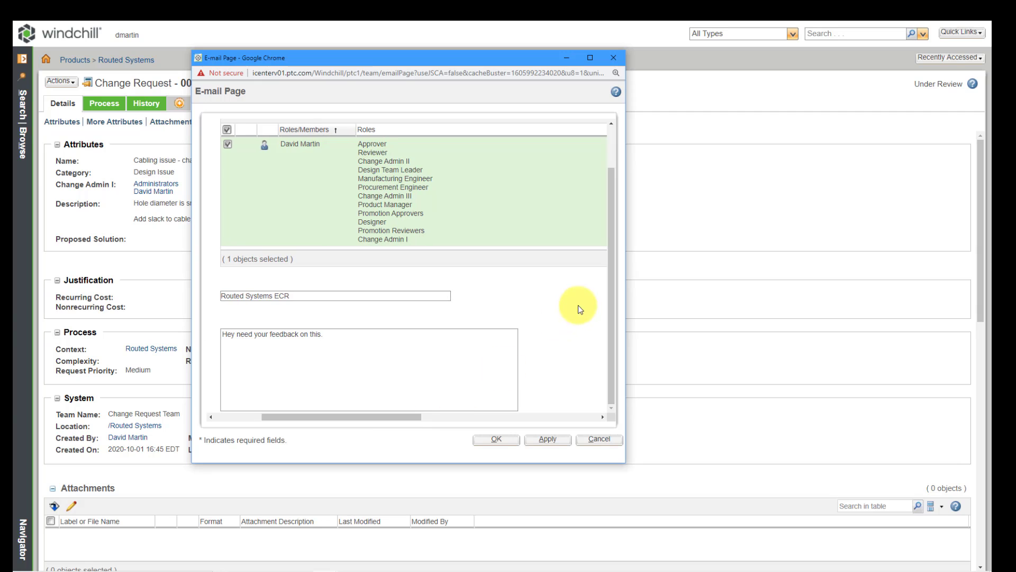
{"action": "left_click", "coordinate": [498, 441]}
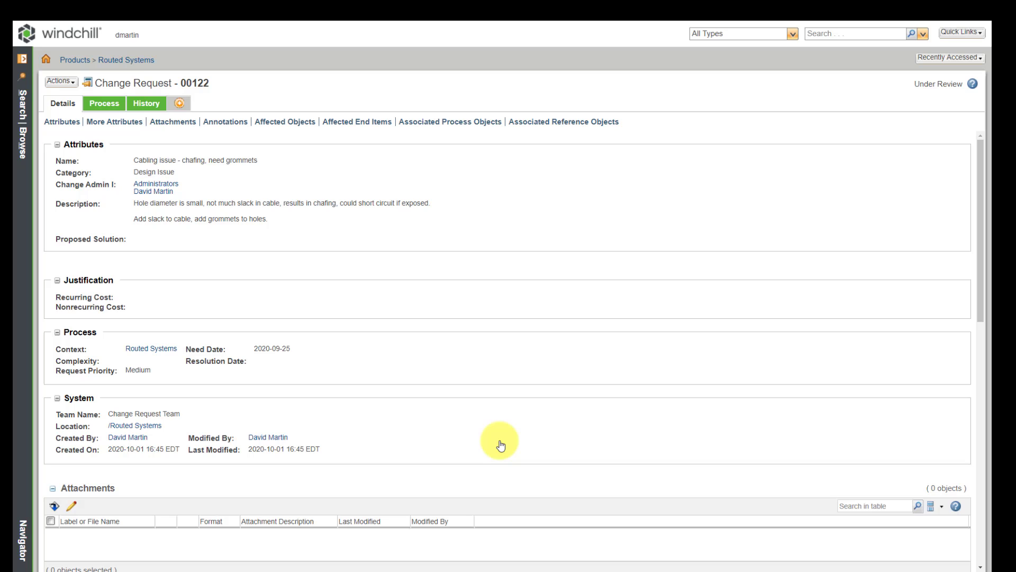